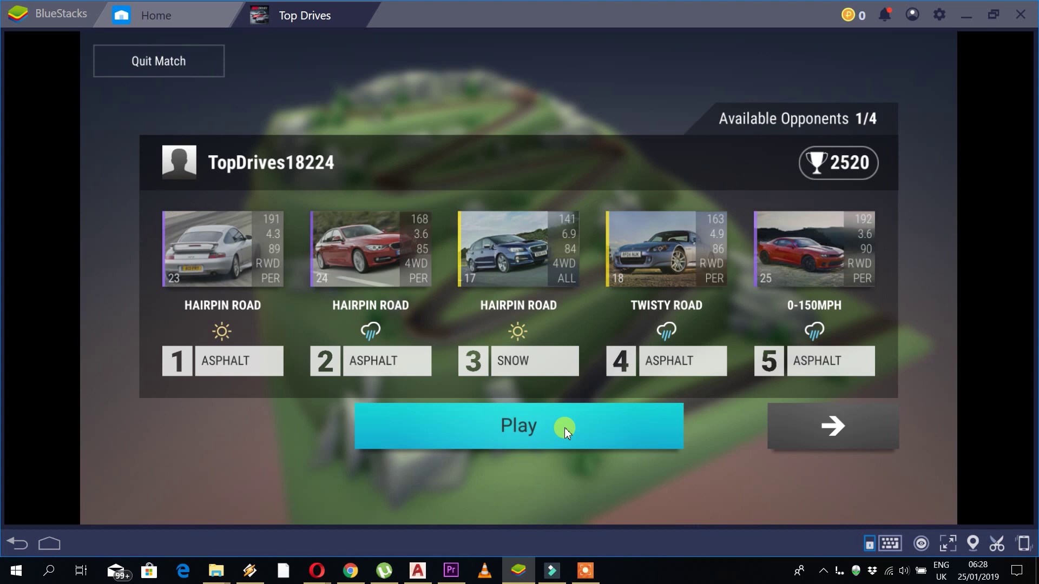
- Start the Daily Event match and assign the five hand cards: McLaren to race 5, Camaro 1, orange roadster 2, silver sedan 3, silver convertible 4
{"action": "left_click", "coordinate": [564, 427]}
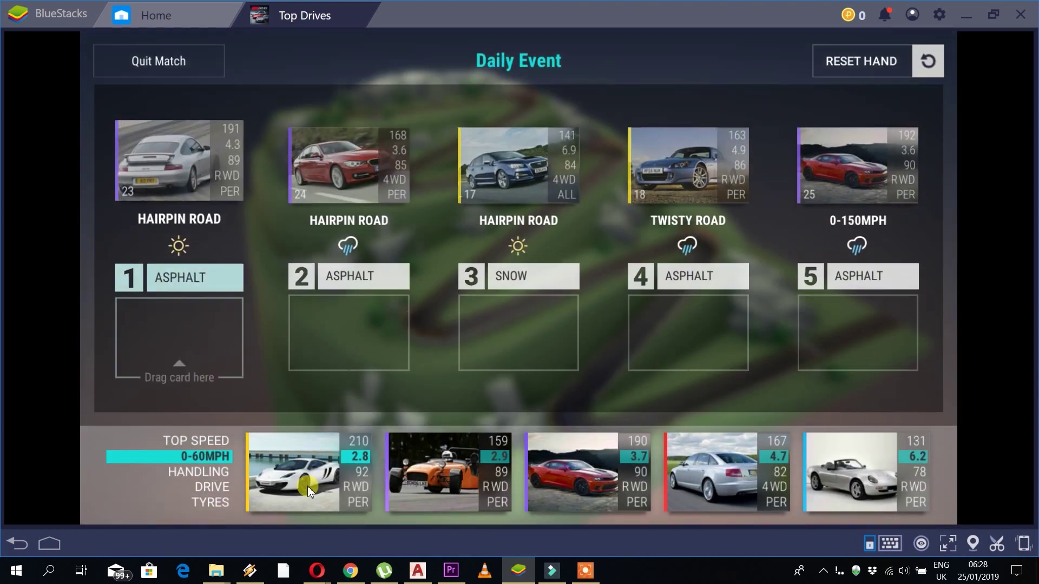
{"action": "left_click_drag", "start_coordinate": [308, 485], "coordinate": [813, 295]}
{"action": "left_click_drag", "start_coordinate": [587, 471], "coordinate": [185, 308]}
{"action": "left_click_drag", "start_coordinate": [449, 476], "coordinate": [347, 325]}
{"action": "left_click_drag", "start_coordinate": [714, 505], "coordinate": [519, 335]}
{"action": "left_click_drag", "start_coordinate": [902, 464], "coordinate": [683, 338]}
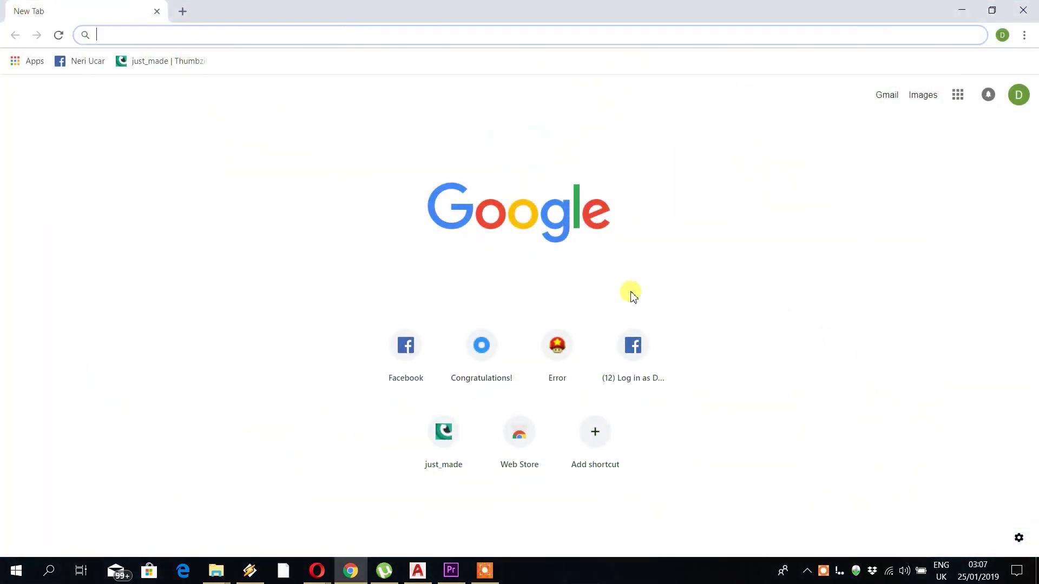
- Search Google for BLUESTACKS in the browser
{"action": "left_click", "coordinate": [430, 286]}
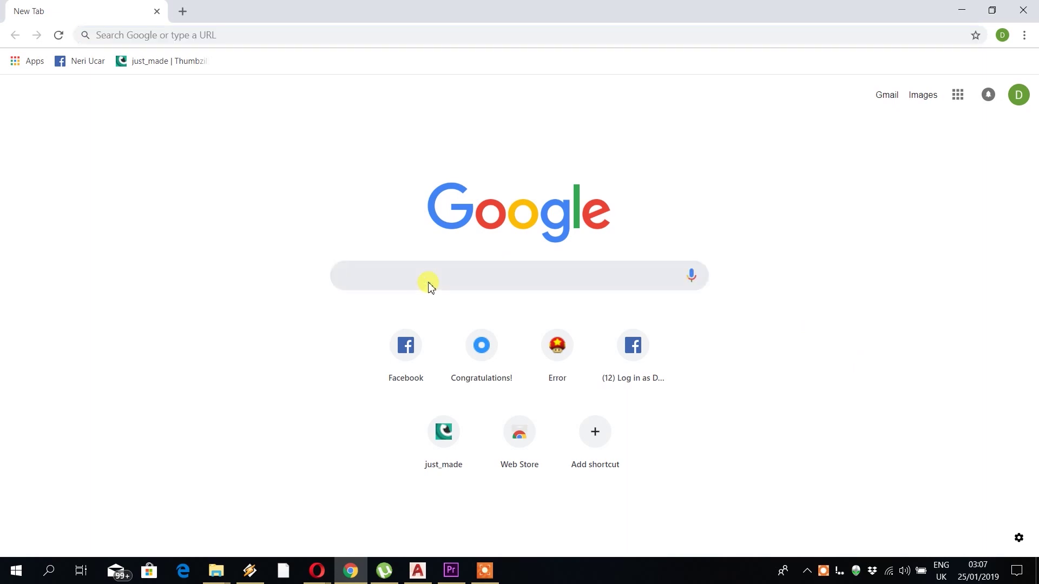
{"action": "type", "text": "BLUE"}
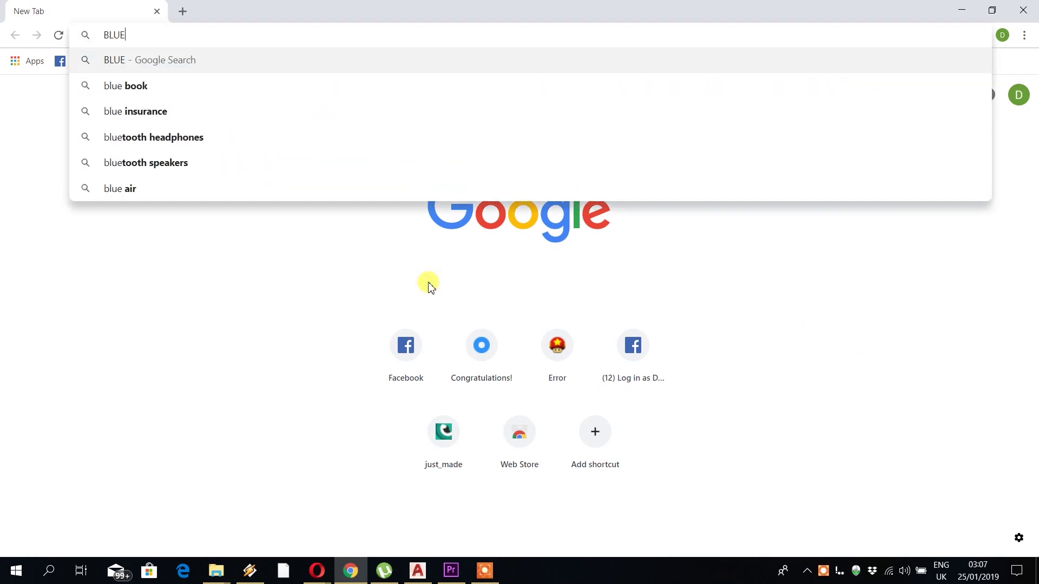
{"action": "type", "text": "STACKS"}
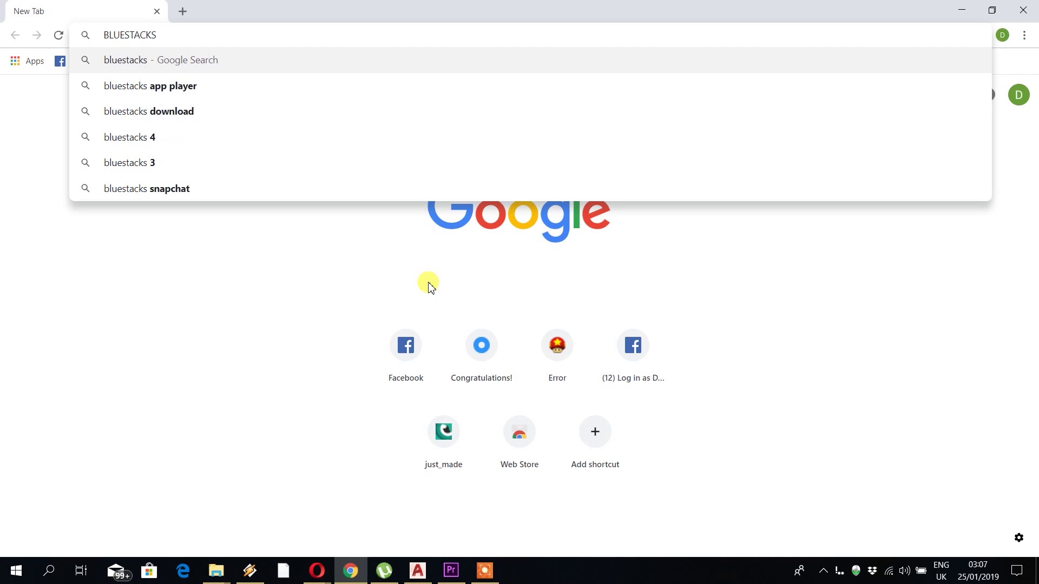
{"action": "key", "text": "Return"}
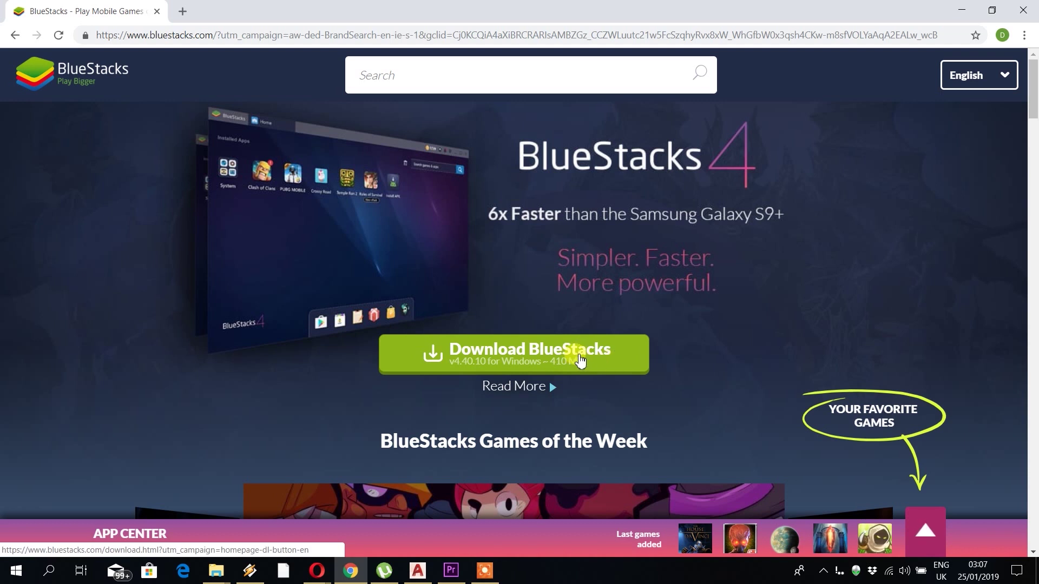
- Download the BlueStacks installer from bluestacks.com, declining to open the existing BlueStacks 4 app, and check the download's options
{"action": "left_click", "coordinate": [580, 360]}
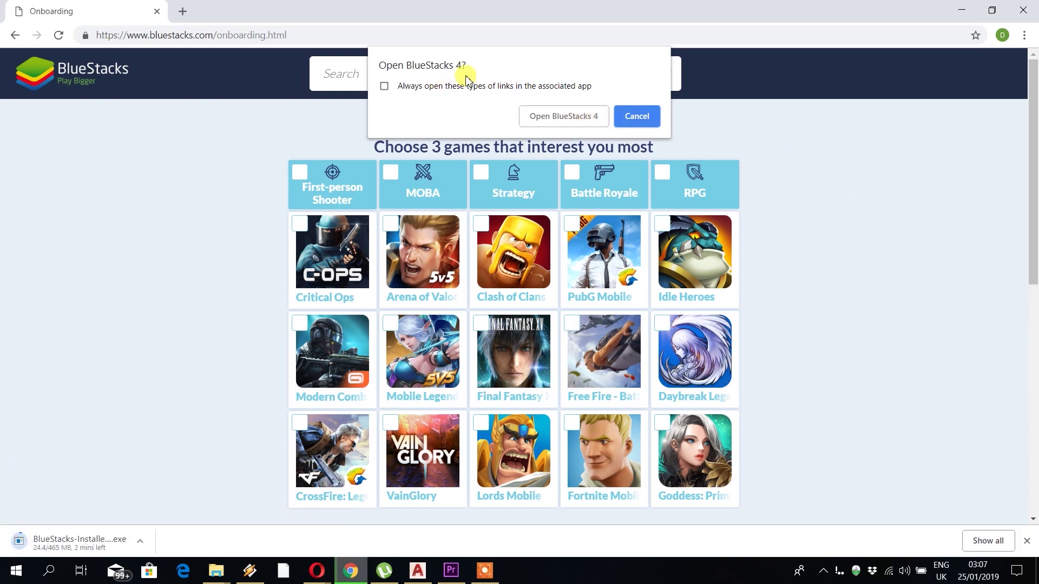
{"action": "left_click", "coordinate": [647, 117]}
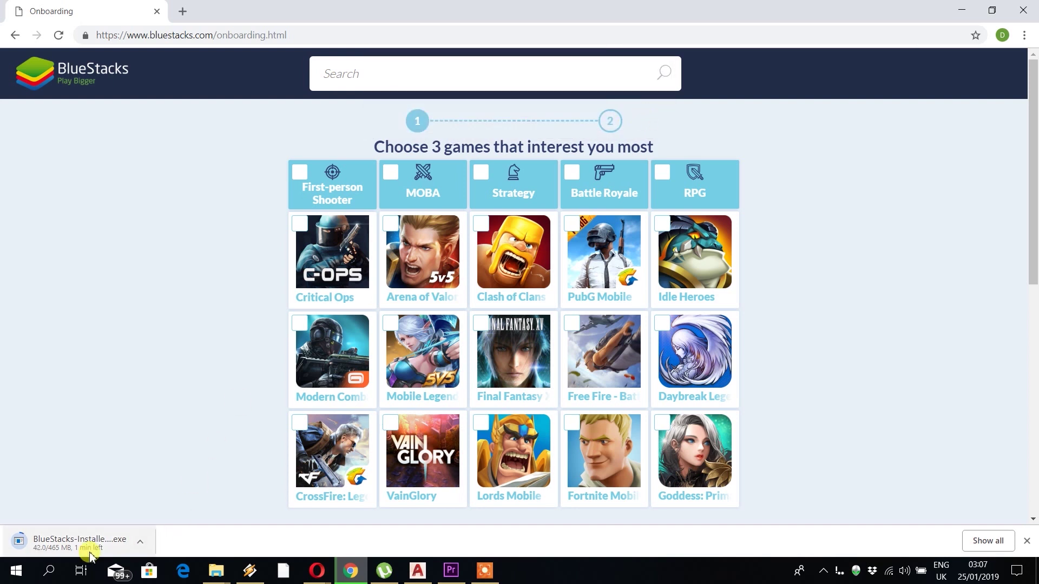
{"action": "left_click", "coordinate": [142, 546]}
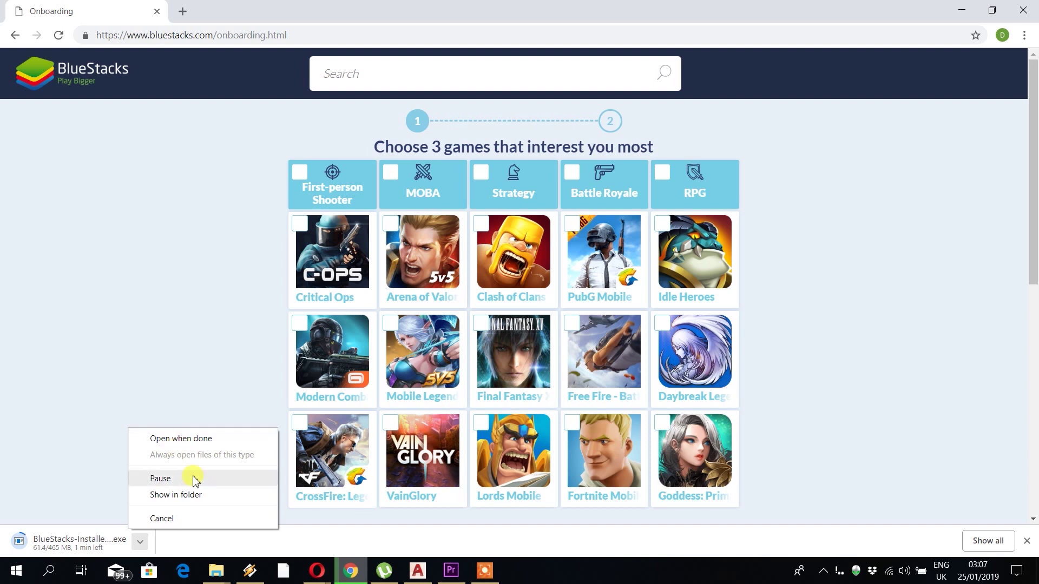
{"action": "left_click", "coordinate": [424, 547]}
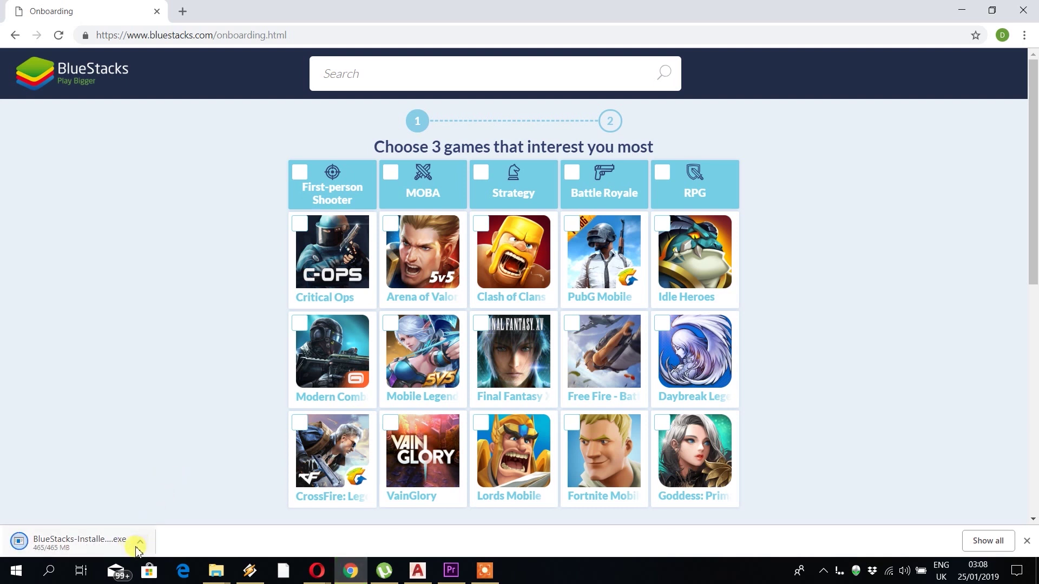
{"action": "left_click", "coordinate": [141, 543]}
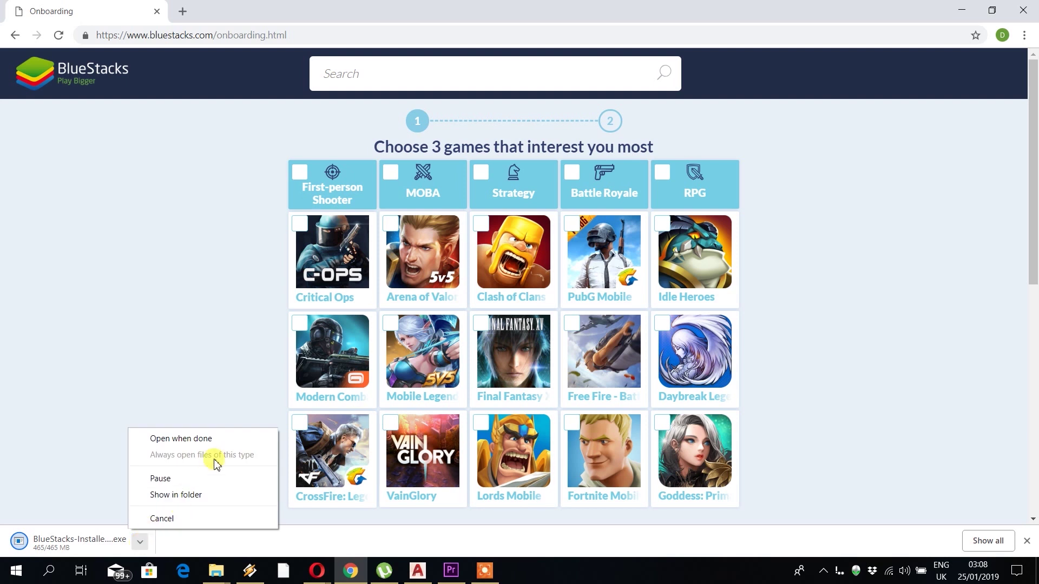
- Run the downloaded BlueStacks installer and start the update, continuing past the backup recommendation
{"action": "left_click", "coordinate": [95, 546]}
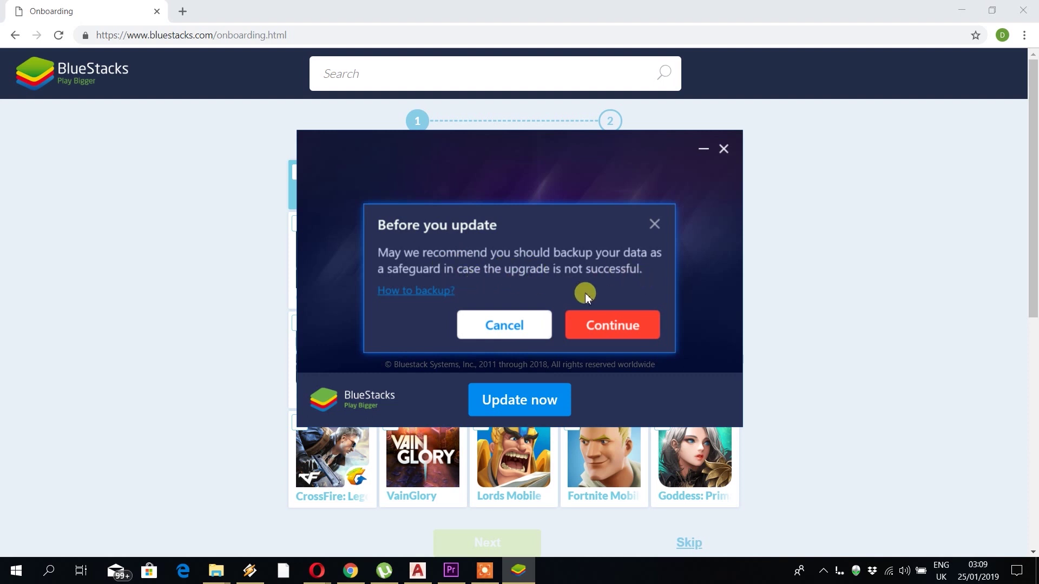
{"action": "left_click", "coordinate": [603, 323]}
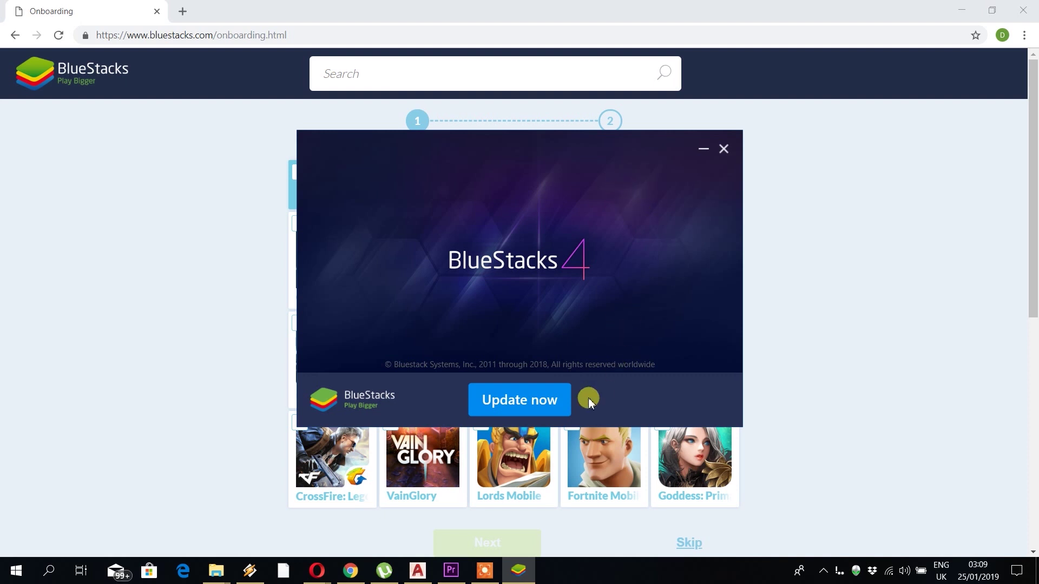
{"action": "left_click", "coordinate": [546, 409]}
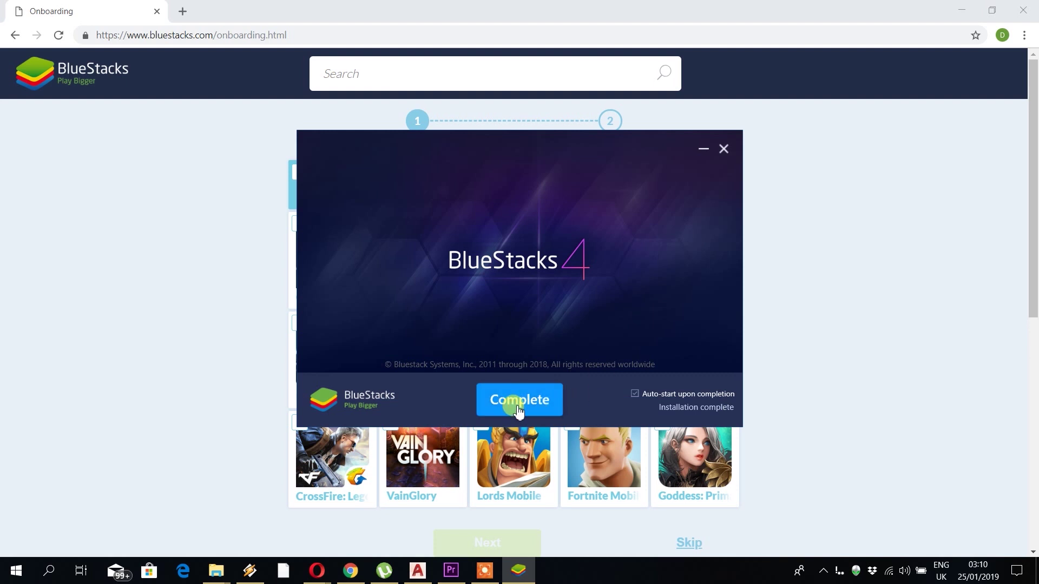
- Complete the BlueStacks installation, closing the browser and maximizing the BlueStacks window
{"action": "left_click", "coordinate": [519, 398]}
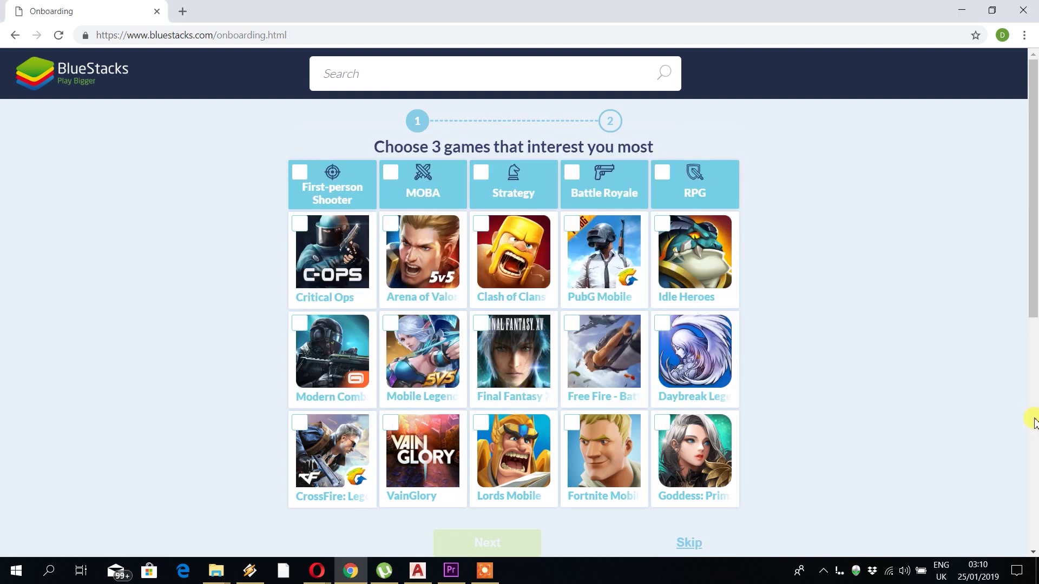
{"action": "left_click", "coordinate": [1023, 10]}
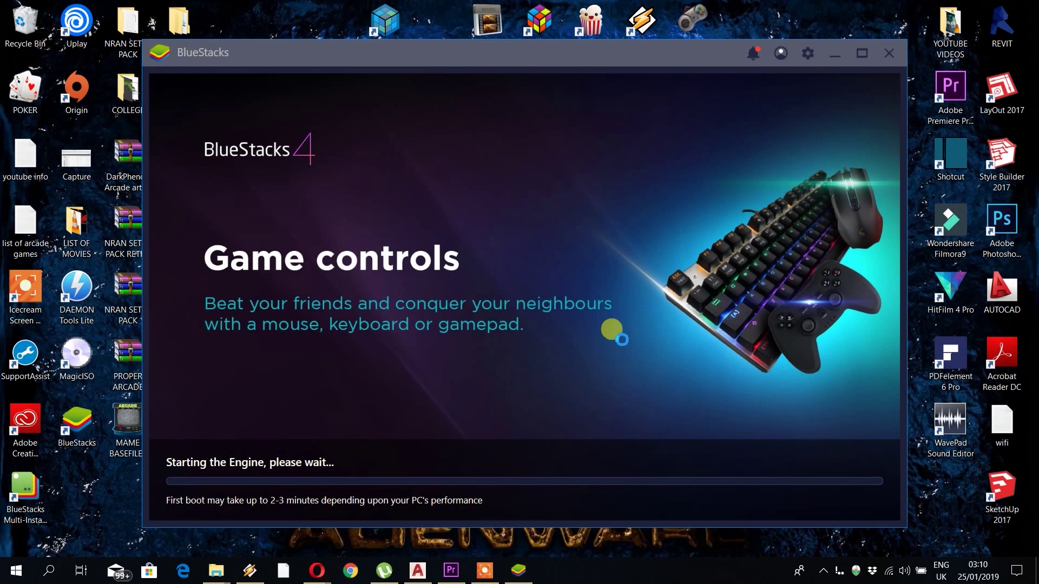
{"action": "left_click", "coordinate": [860, 54]}
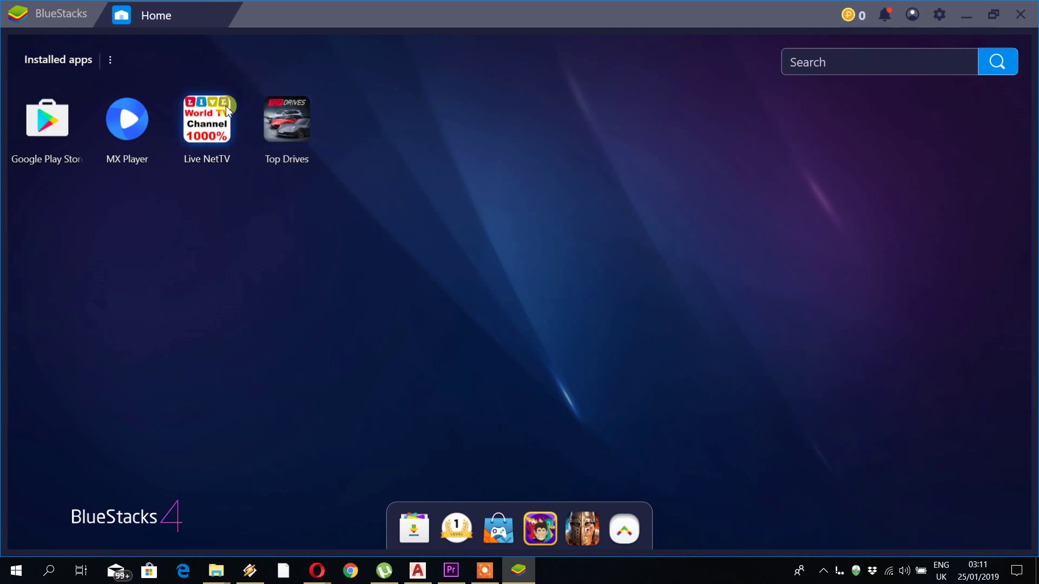
- Open the installed MX Player app to view it and close its tab
{"action": "left_click", "coordinate": [116, 96]}
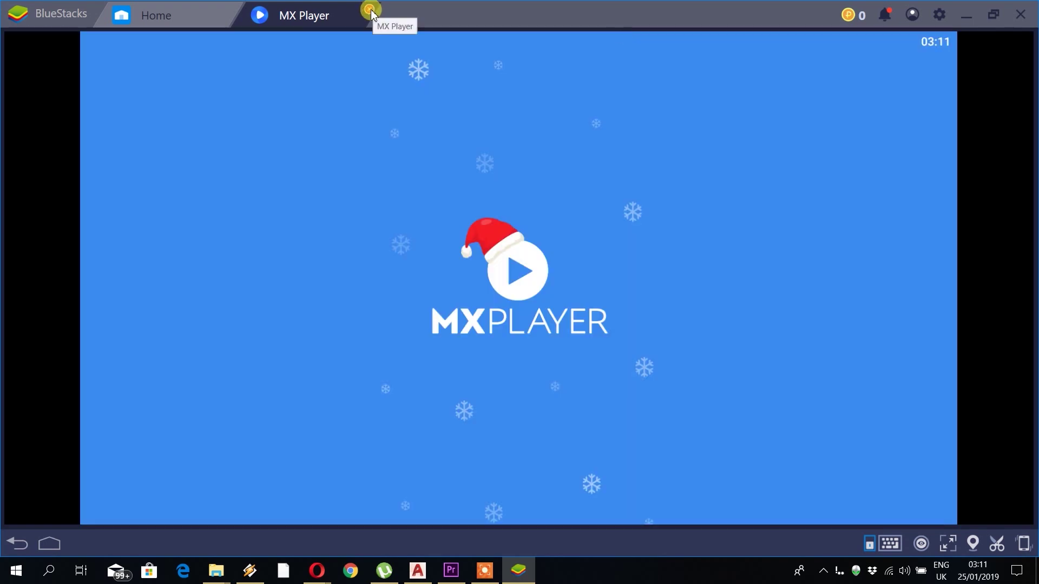
{"action": "left_click", "coordinate": [371, 9]}
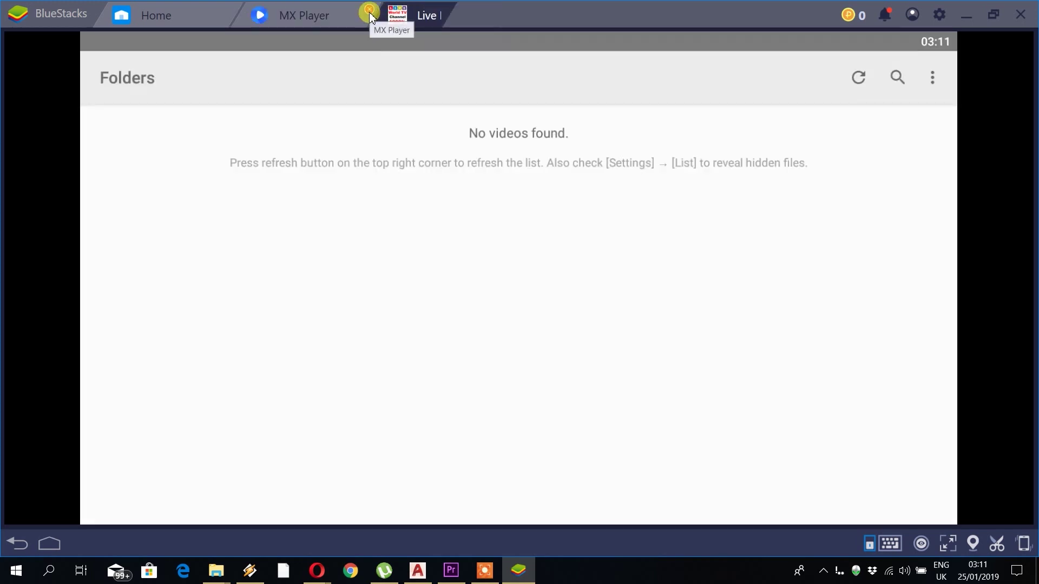
{"action": "left_click", "coordinate": [367, 15]}
- Open Live NetTV, view its Sports channels, and close the app
{"action": "left_click", "coordinate": [192, 120]}
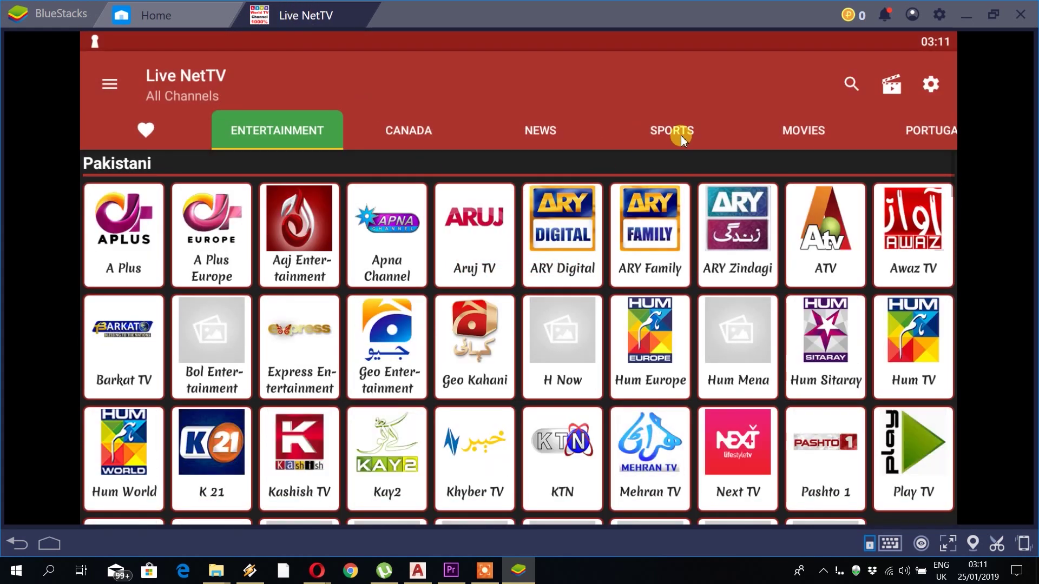
{"action": "left_click", "coordinate": [674, 132]}
{"action": "left_click", "coordinate": [366, 12]}
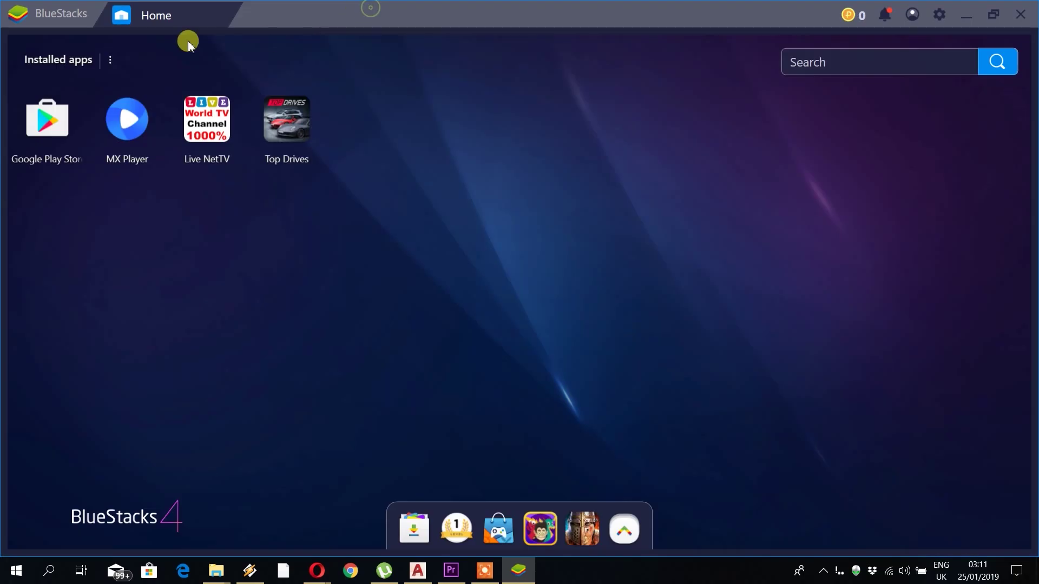
- Start the Top Drives game without a Facebook login, view its Events, and close it
{"action": "left_click", "coordinate": [282, 122]}
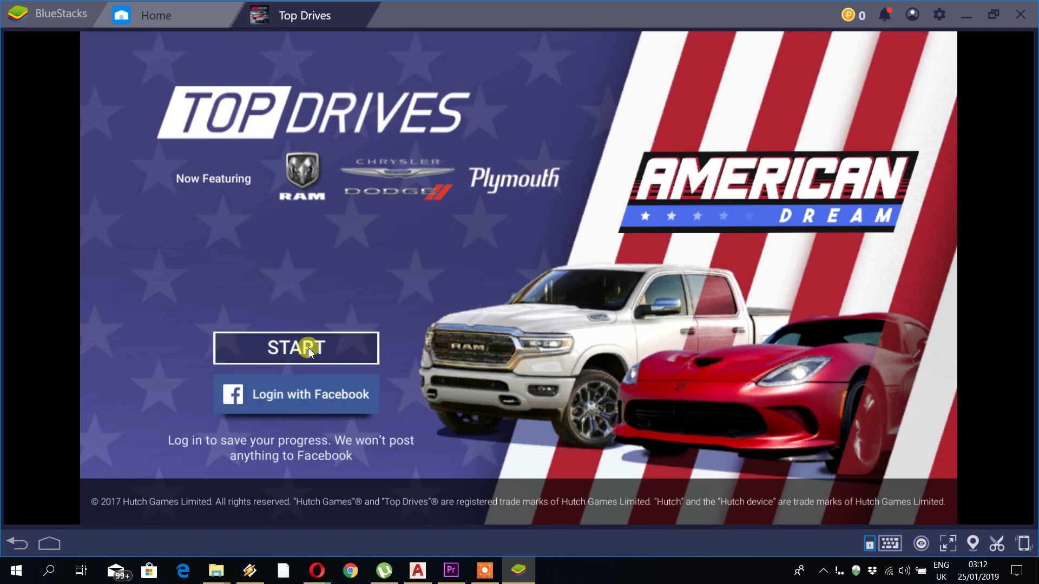
{"action": "left_click", "coordinate": [310, 349]}
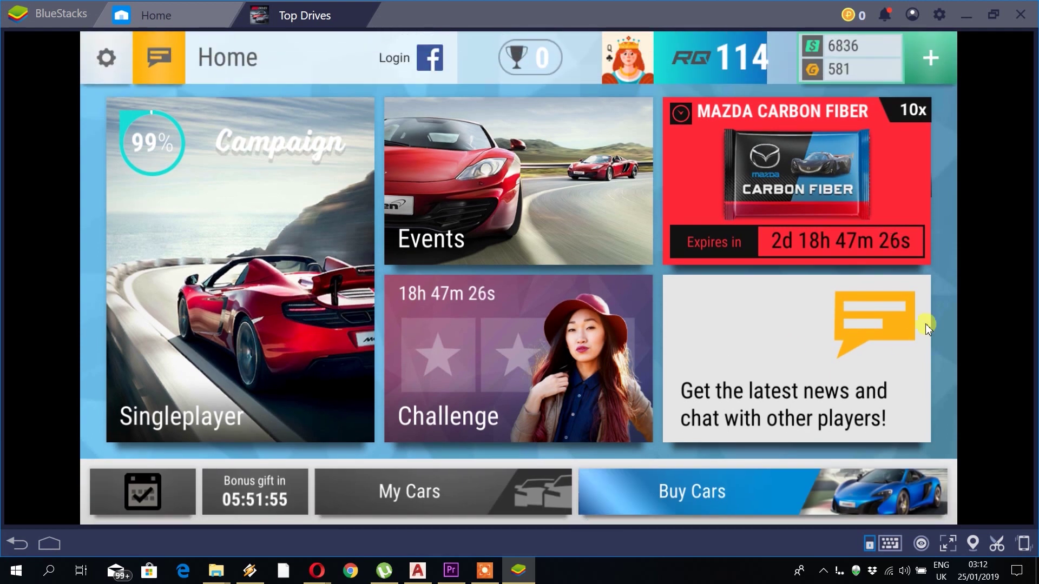
{"action": "left_click", "coordinate": [521, 200]}
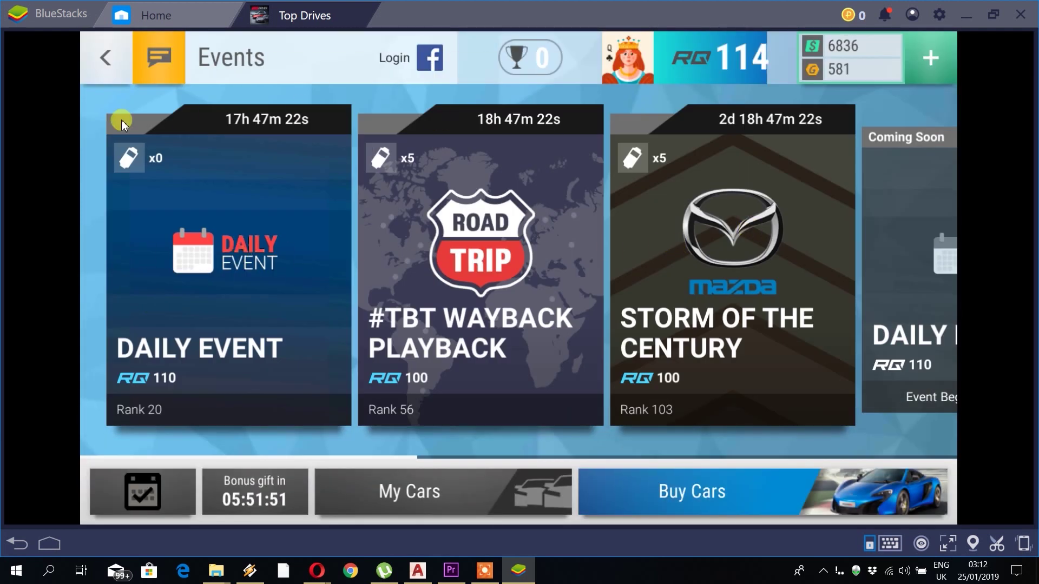
{"action": "left_click", "coordinate": [368, 15]}
- Browse the Google Play Store home page and open the listing for Angry Birds Dream Blast
{"action": "left_click", "coordinate": [43, 121]}
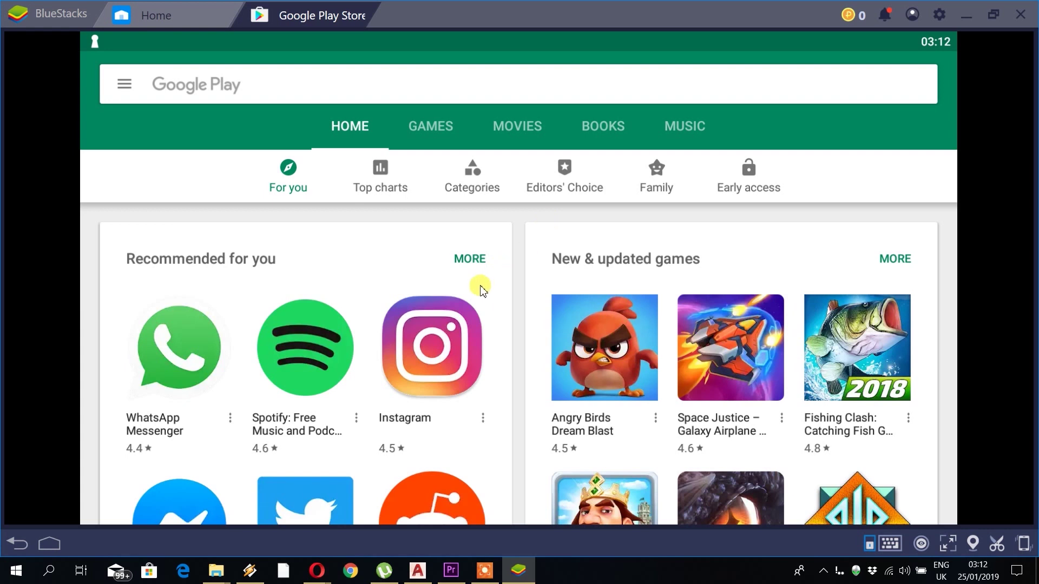
{"action": "scroll", "coordinate": [477, 292], "scroll_direction": "down", "scroll_amount": 3}
{"action": "scroll", "coordinate": [503, 301], "scroll_direction": "down", "scroll_amount": 1}
{"action": "scroll", "coordinate": [531, 307], "scroll_direction": "up", "scroll_amount": 5}
{"action": "left_click", "coordinate": [548, 407]}
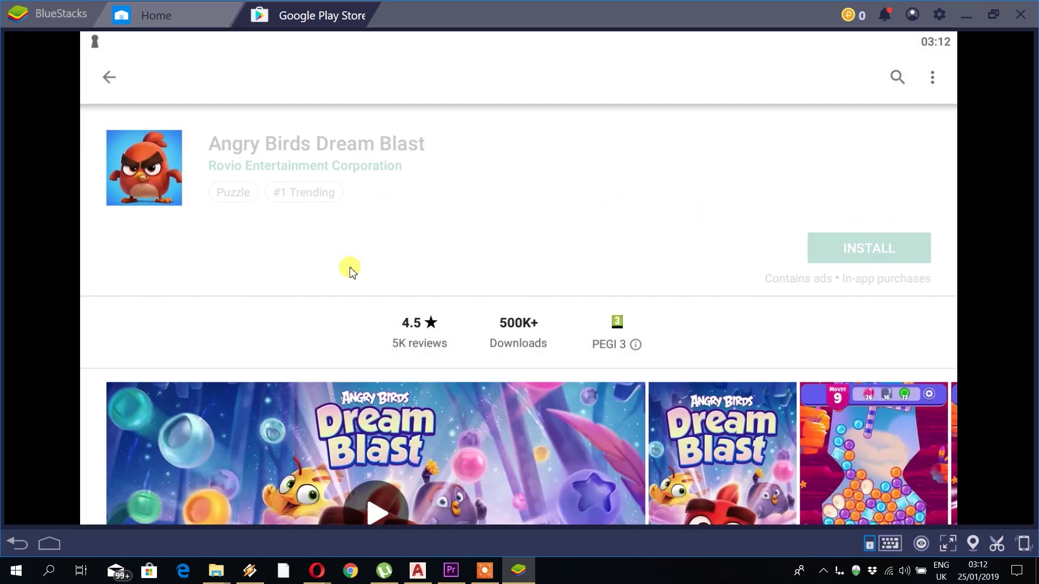
- Install Angry Birds Dream Blast, skipping the payment option in the account setup
{"action": "left_click", "coordinate": [882, 255]}
{"action": "left_click", "coordinate": [519, 503]}
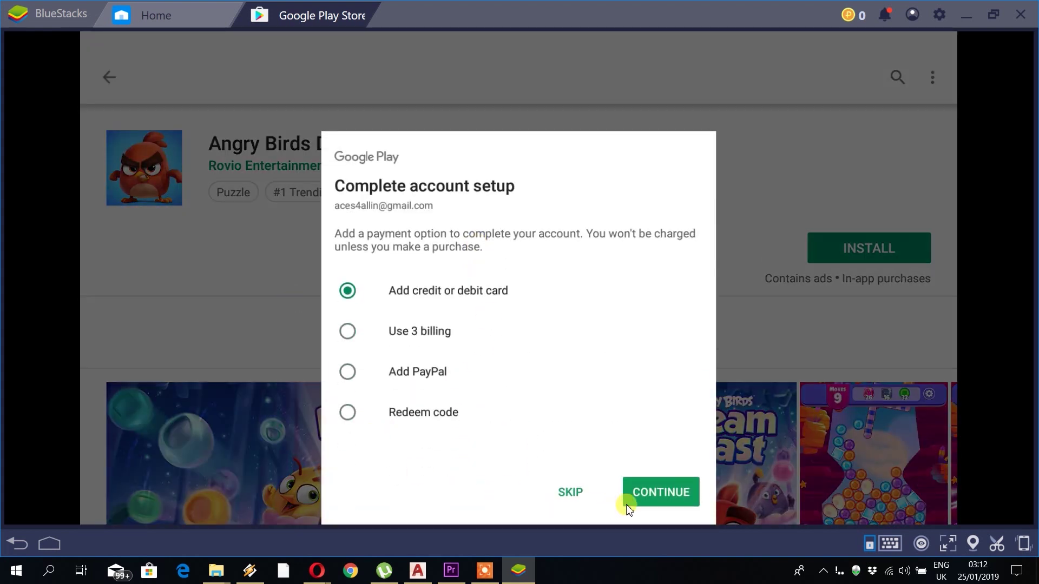
{"action": "left_click", "coordinate": [570, 492]}
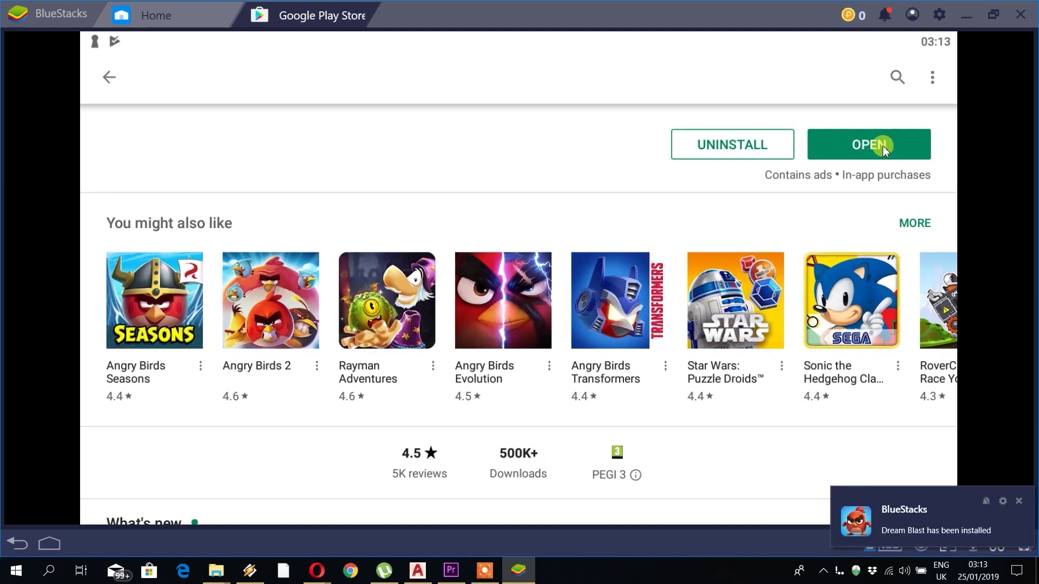
- Open Dream Blast, dismiss the installation notification, and accept the game's Terms of Service
{"action": "left_click", "coordinate": [884, 145]}
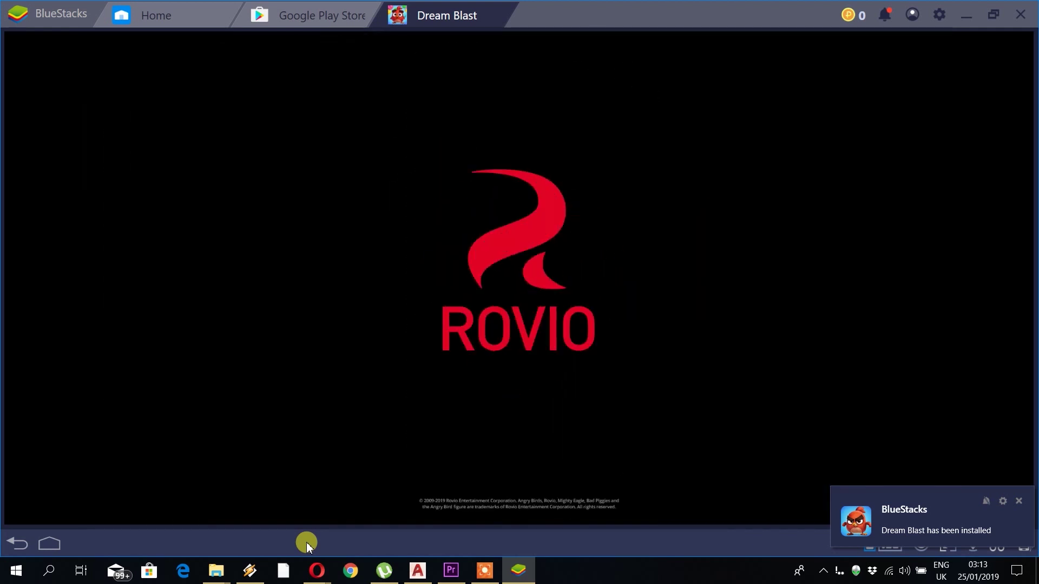
{"action": "left_click", "coordinate": [1024, 501]}
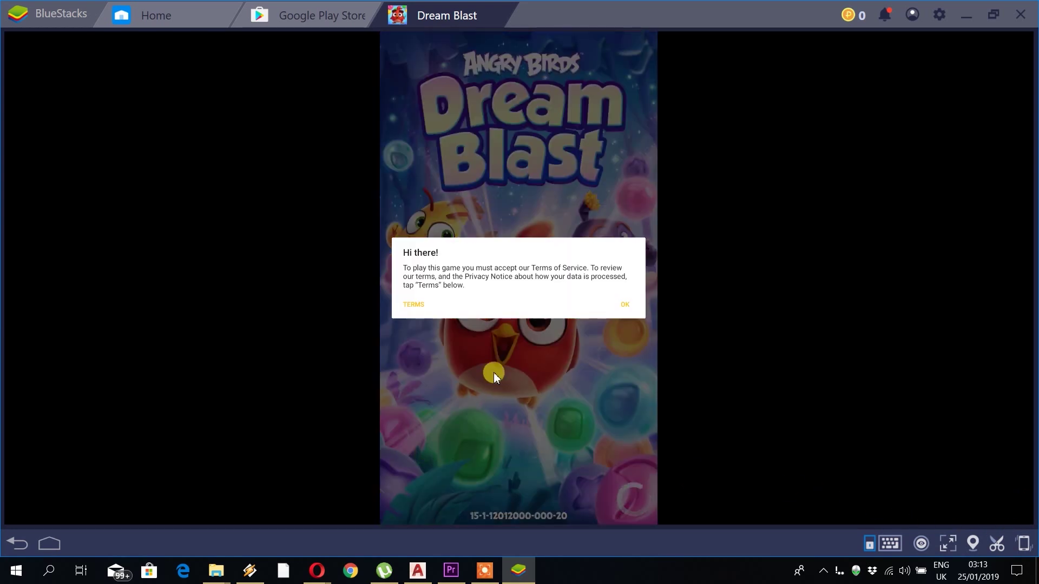
{"action": "left_click", "coordinate": [624, 306]}
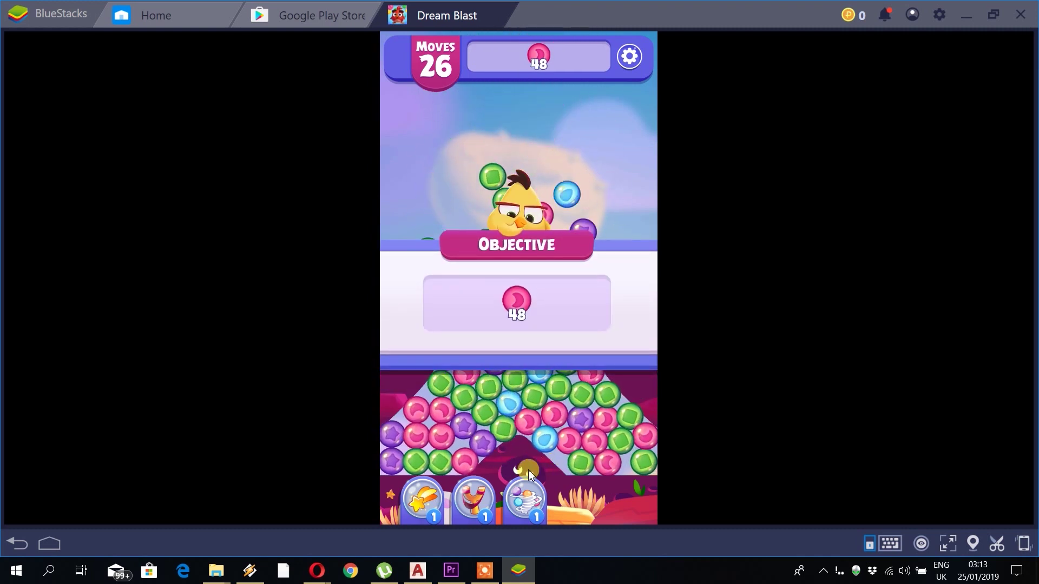
- Use the slingshot booster on the bubbles in Dream Blast and pop the central pink bubble group
{"action": "left_click", "coordinate": [472, 502]}
{"action": "left_click", "coordinate": [516, 368]}
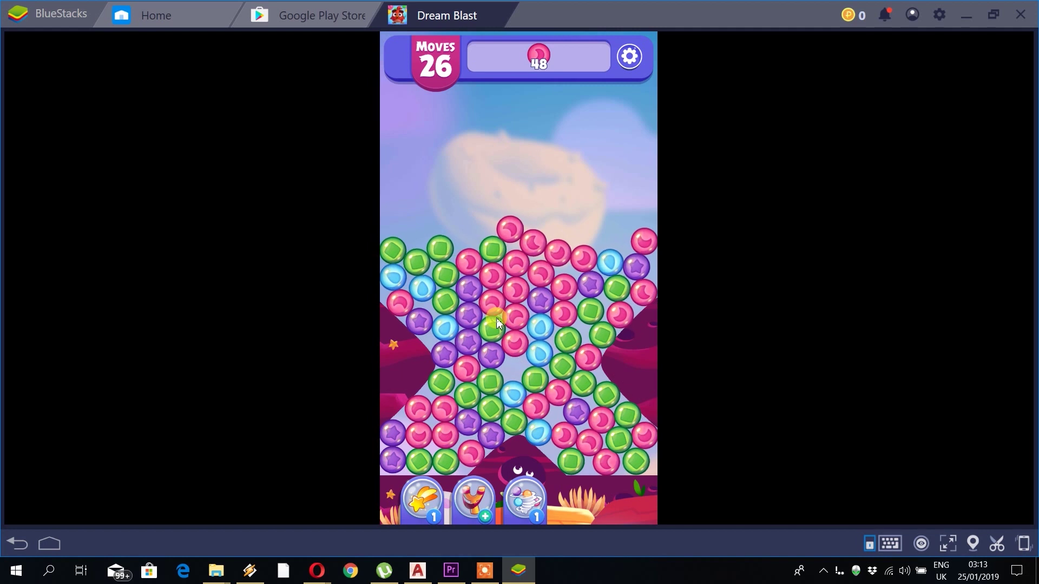
{"action": "left_click", "coordinate": [495, 307]}
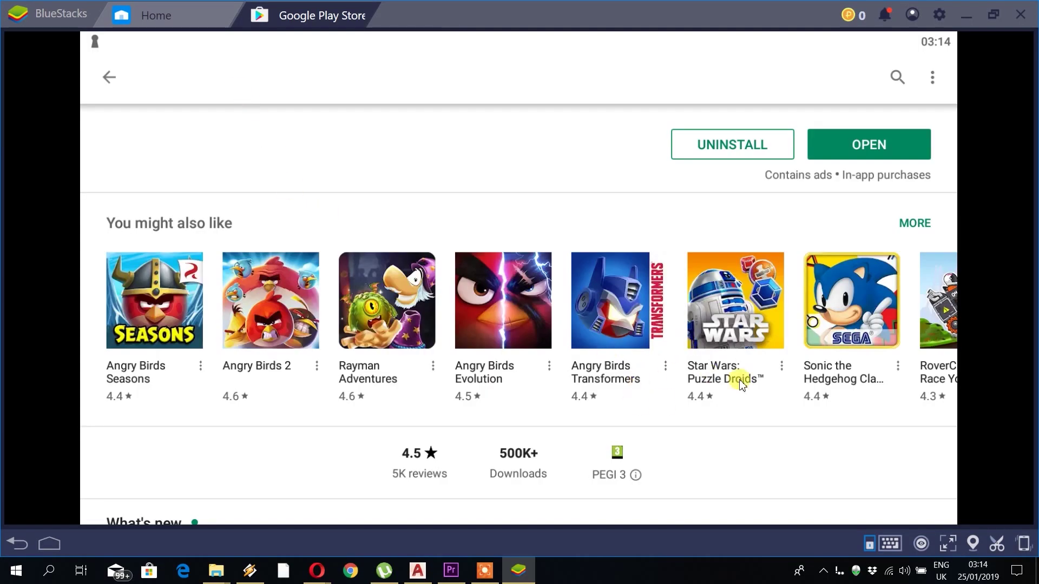
- Install Angry Birds from the suggested games on the Dream Blast store page and open it
{"action": "scroll", "coordinate": [839, 329], "scroll_direction": "right", "scroll_amount": 3}
{"action": "scroll", "coordinate": [739, 313], "scroll_direction": "right", "scroll_amount": 1}
{"action": "left_click", "coordinate": [608, 300]}
{"action": "left_click", "coordinate": [880, 249]}
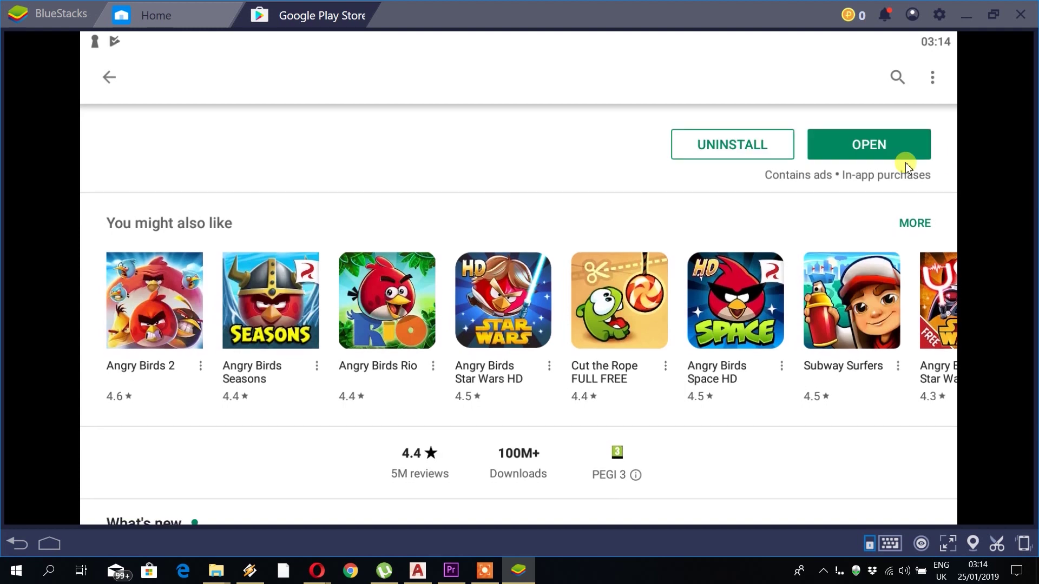
{"action": "left_click", "coordinate": [907, 158]}
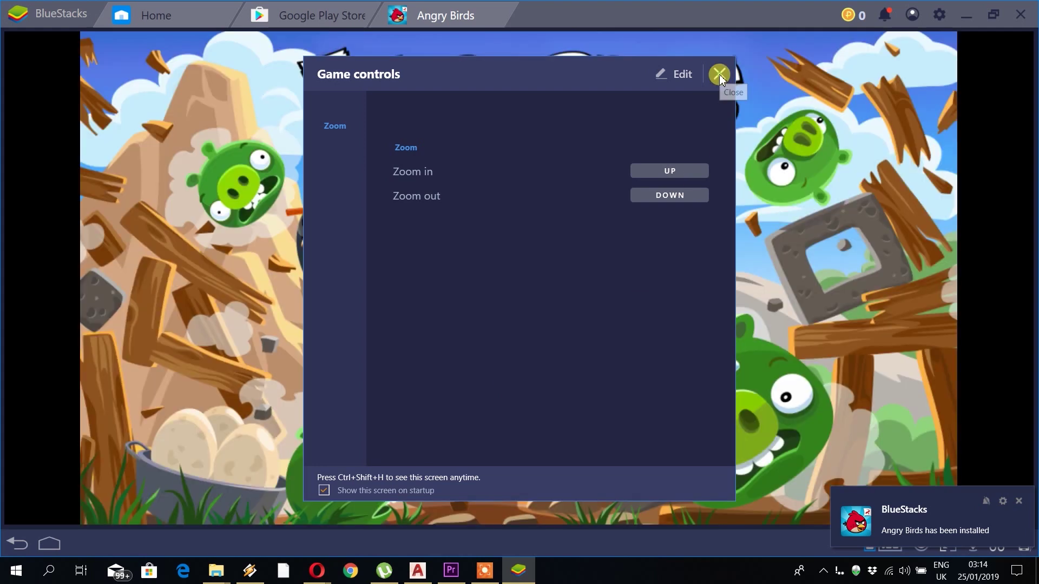
- Close the Game controls window and the On-screen controls tip in Angry Birds, and accept the slingshot tutorial
{"action": "left_click", "coordinate": [719, 75]}
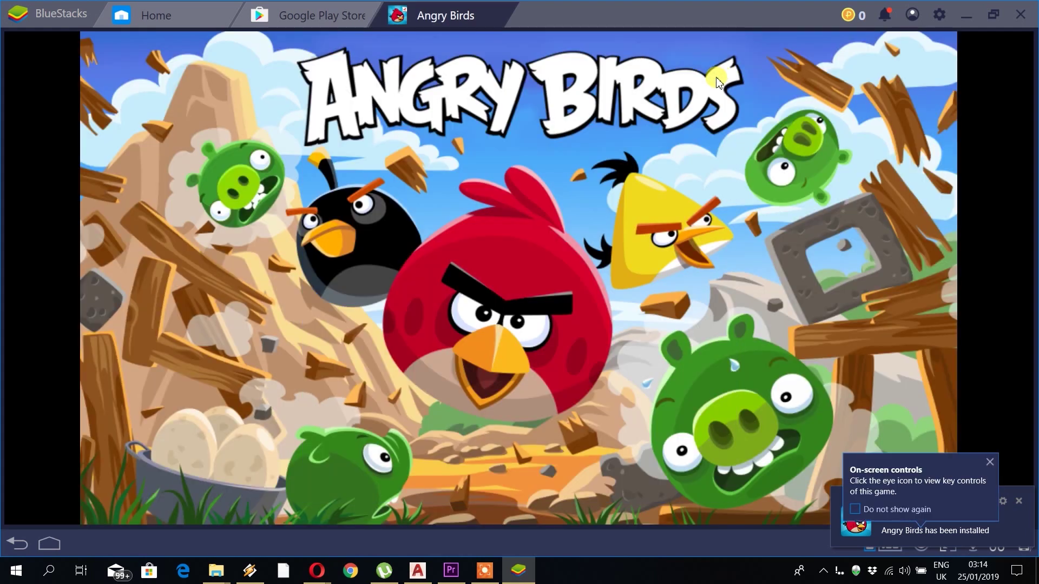
{"action": "left_click", "coordinate": [989, 462]}
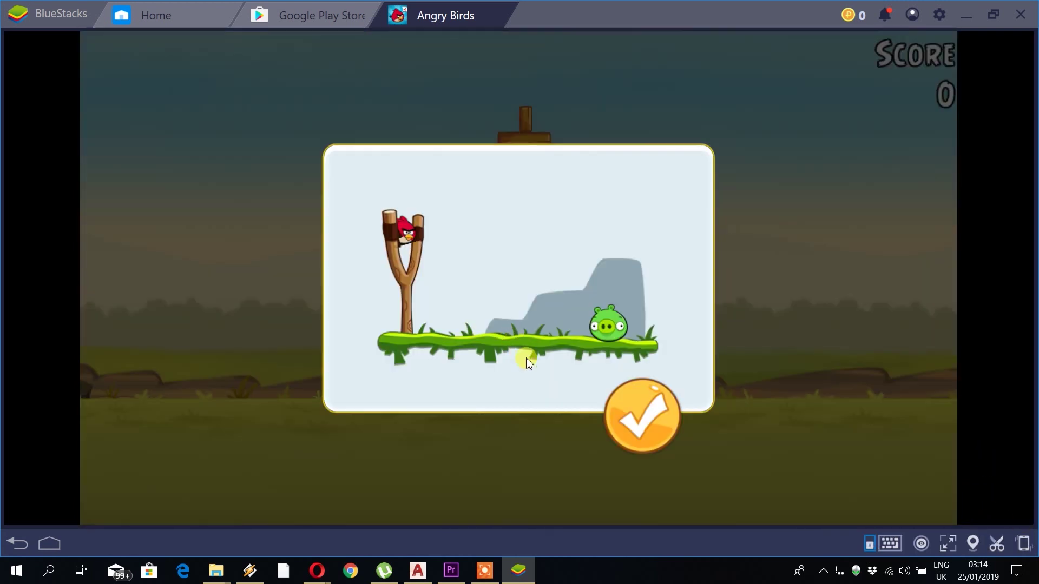
{"action": "left_click", "coordinate": [640, 411]}
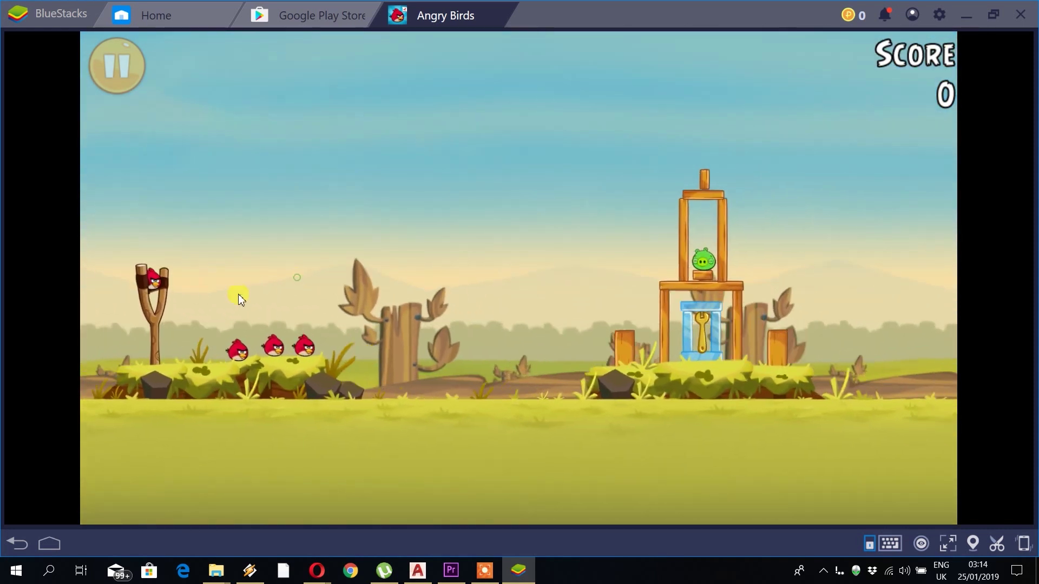
- Pull back the slingshot in the first Angry Birds level and launch the red bird at the pig's tower
{"action": "left_click_drag", "start_coordinate": [226, 301], "coordinate": [484, 268]}
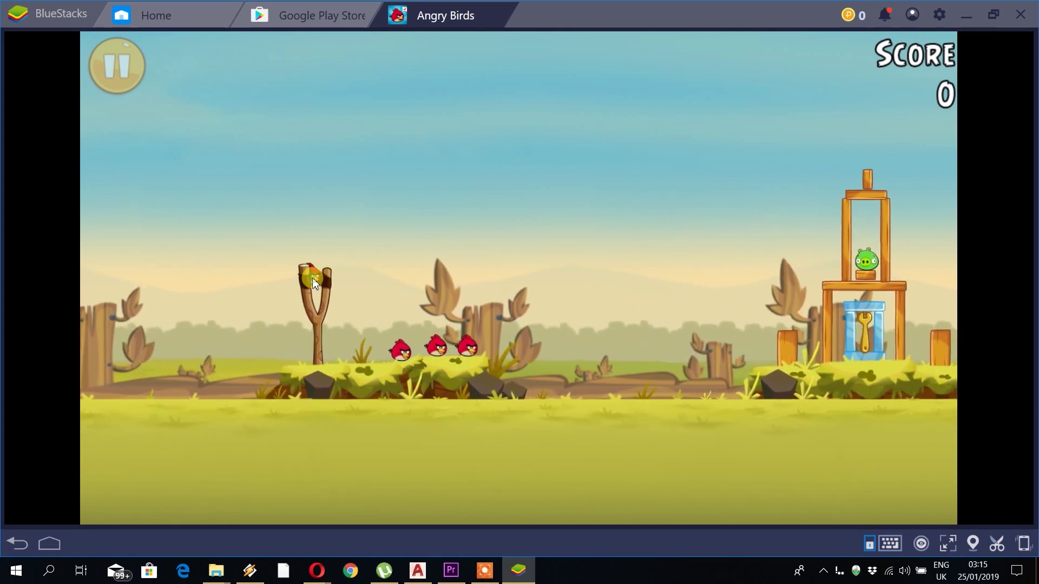
{"action": "left_click_drag", "start_coordinate": [313, 277], "coordinate": [225, 300]}
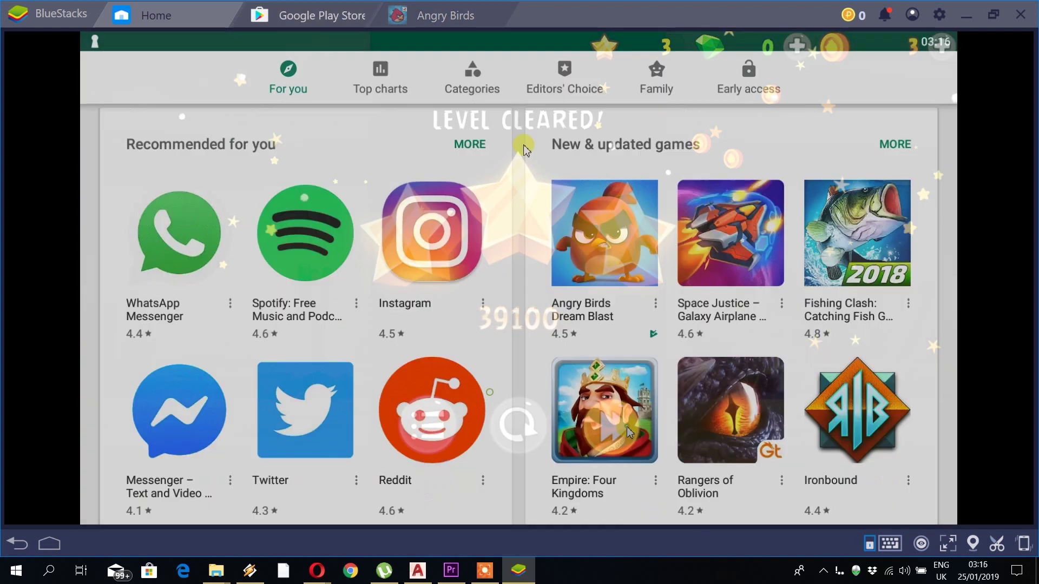
- Browse the recommended apps and games in the Google Play Store, and close the store
{"action": "scroll", "coordinate": [559, 449], "scroll_direction": "down", "scroll_amount": 5}
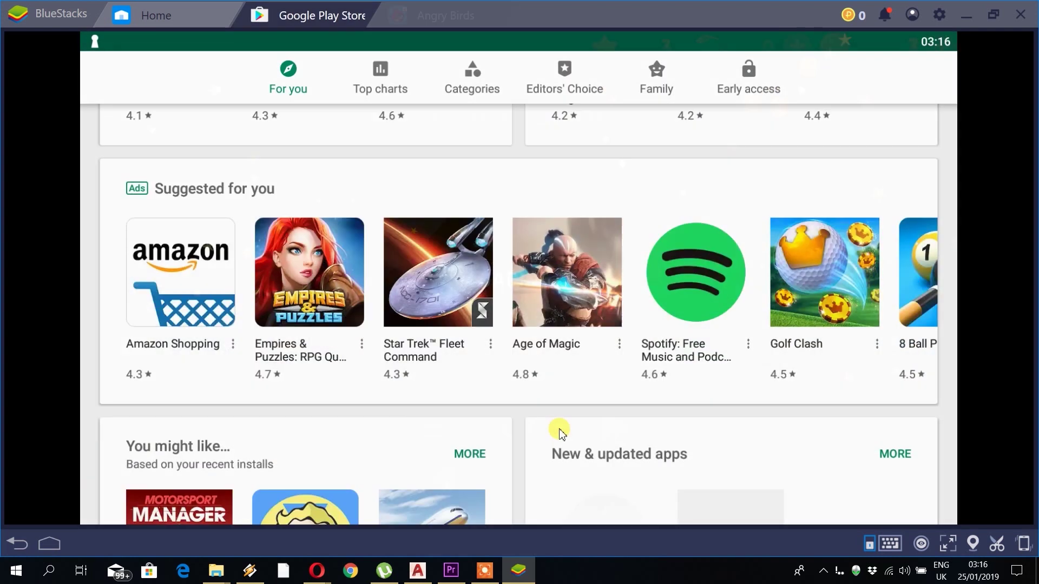
{"action": "scroll", "coordinate": [558, 449], "scroll_direction": "down", "scroll_amount": 15}
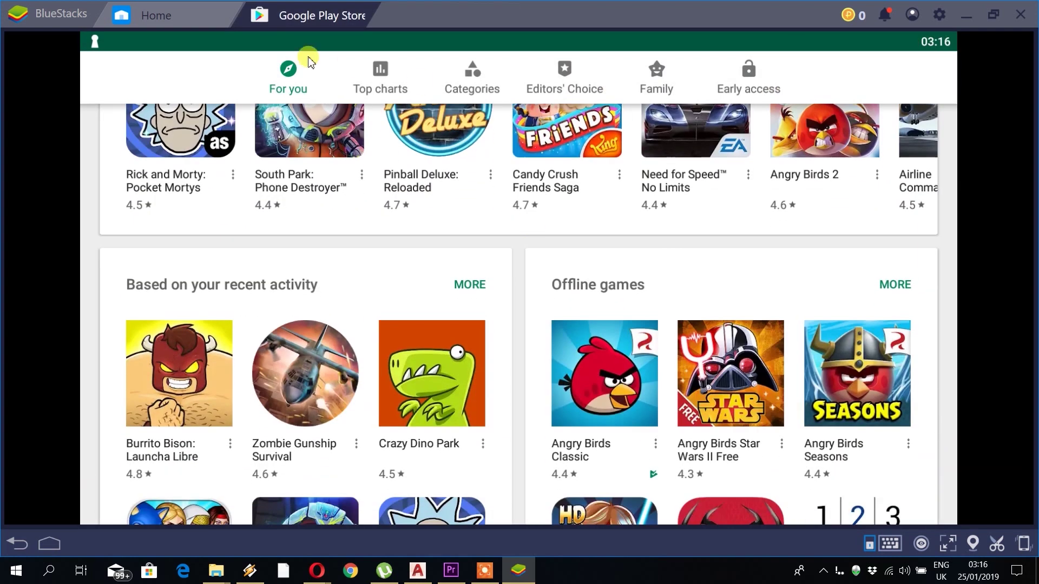
{"action": "left_click", "coordinate": [370, 9]}
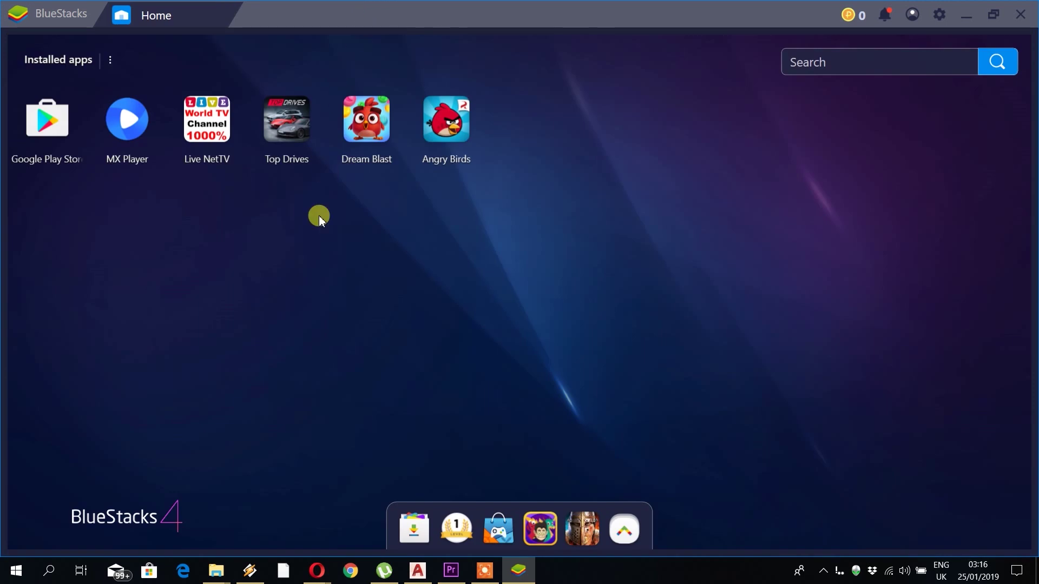
- Exit BlueStacks and confirm closing it to return to the Windows desktop
{"action": "left_click", "coordinate": [1029, 16]}
{"action": "left_click", "coordinate": [595, 306]}
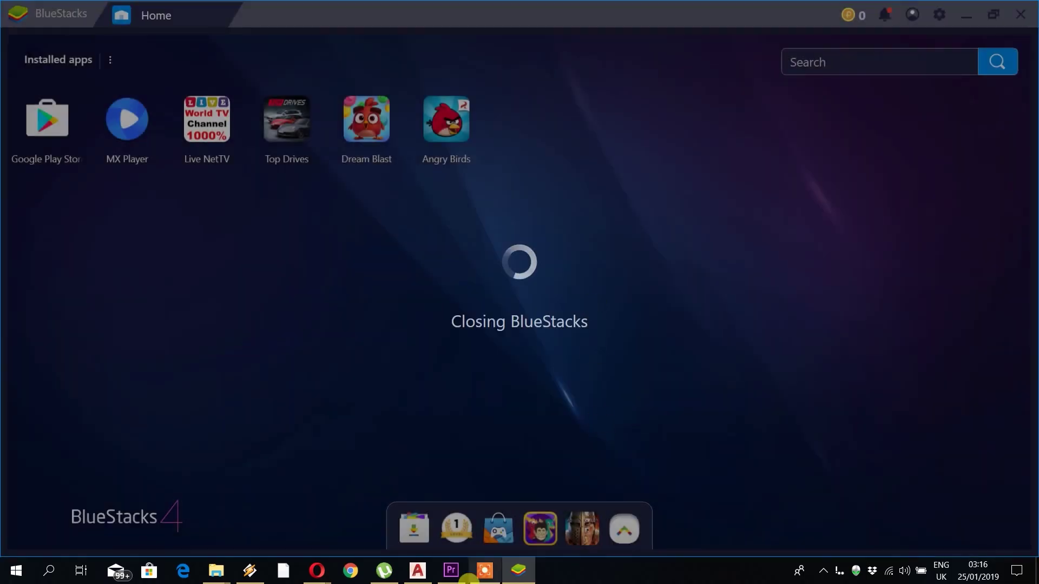
{"action": "mouse_move", "coordinate": [464, 579]}
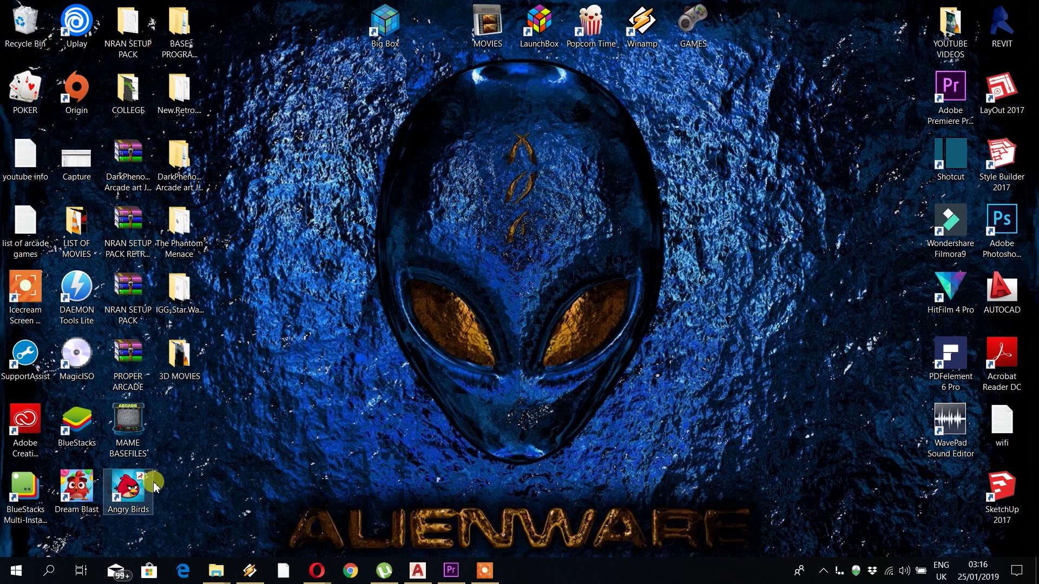
- Delete the Dream Blast and Angry Birds shortcuts from the desktop
{"action": "left_click_drag", "start_coordinate": [211, 483], "coordinate": [70, 514]}
{"action": "right_click", "coordinate": [77, 489]}
{"action": "left_click", "coordinate": [148, 445]}
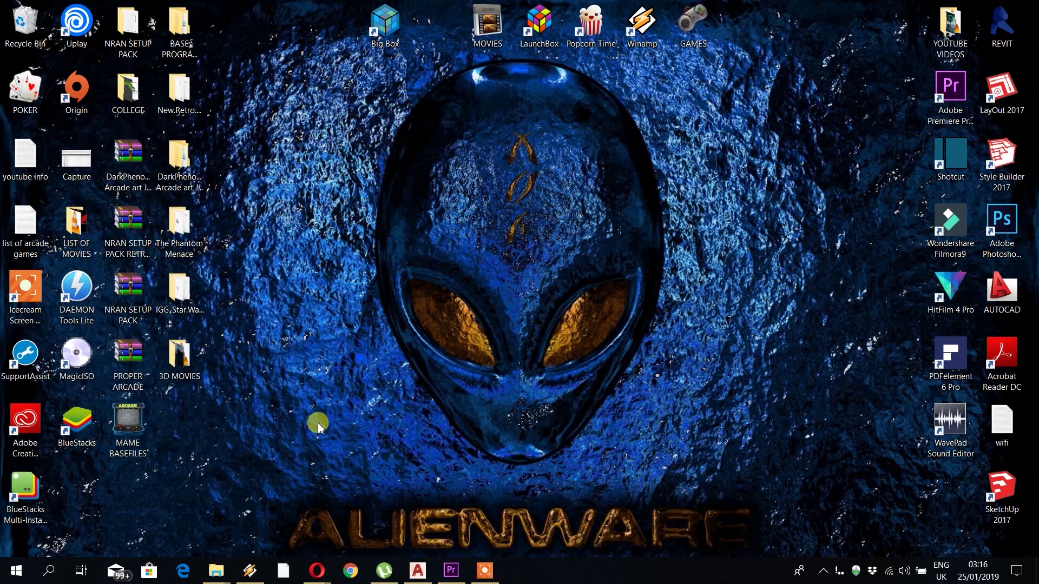
- Move the BlueStacks desktop shortcut into the gap between Big Box and MOVIES, and deselect it
{"action": "left_click_drag", "start_coordinate": [76, 428], "coordinate": [436, 27]}
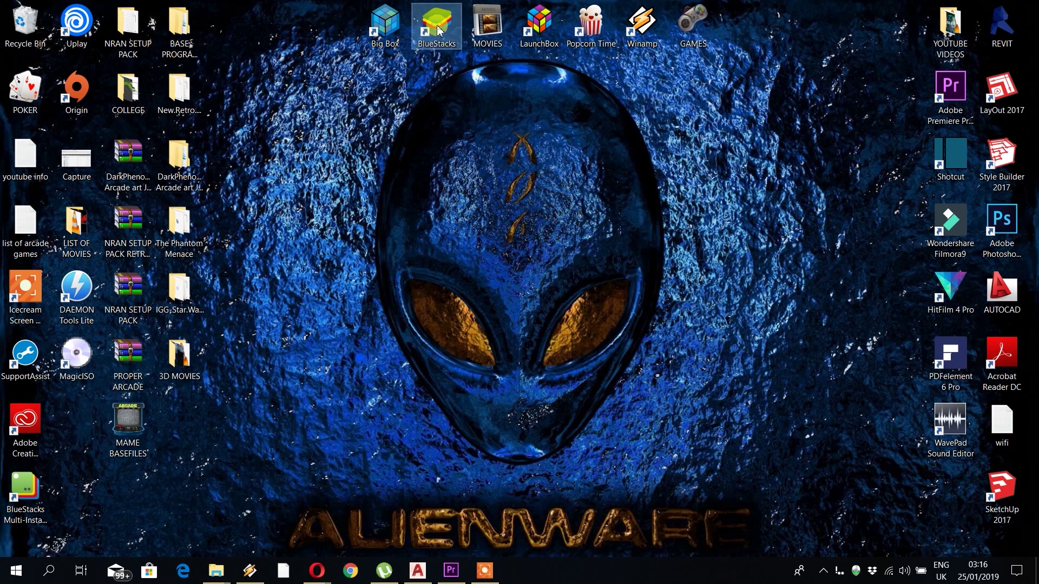
{"action": "left_click", "coordinate": [478, 232]}
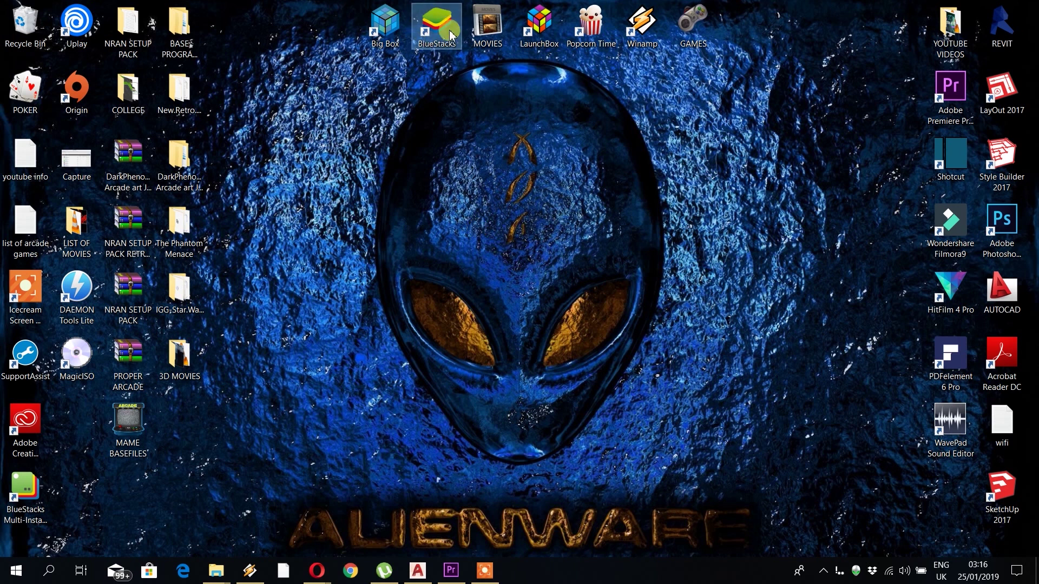
{"action": "left_click", "coordinate": [490, 566]}
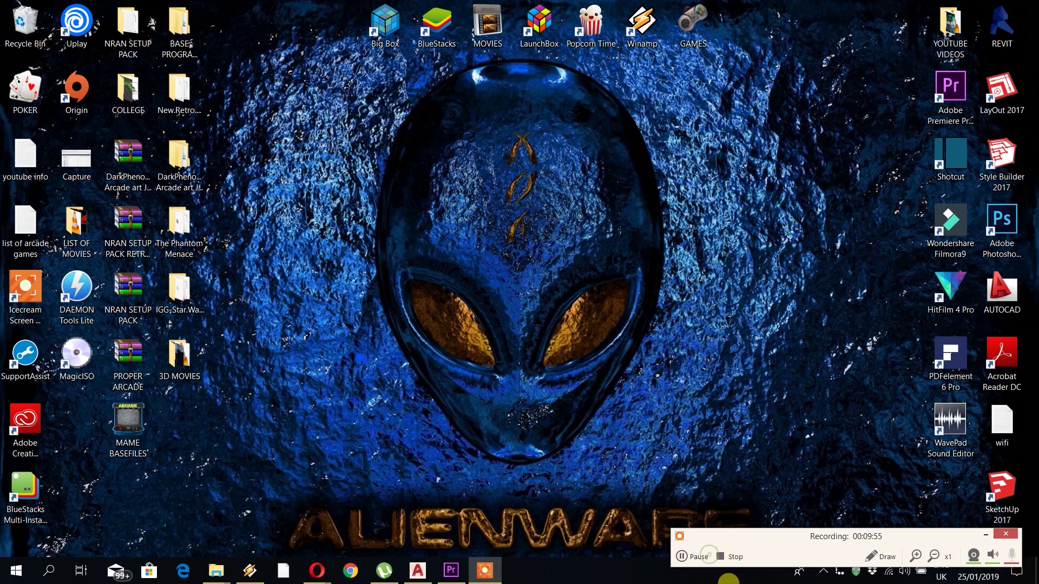